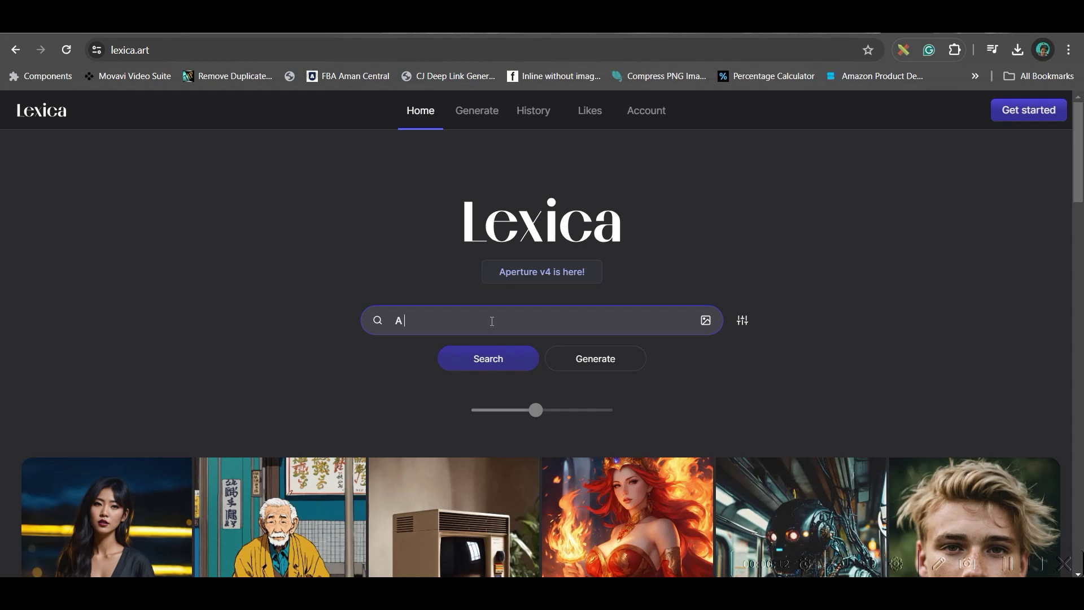
Search Lexica for "A Jocker standing" and open the image of the Joker standing on a rainy mountain.
text(nding)
key(Return)
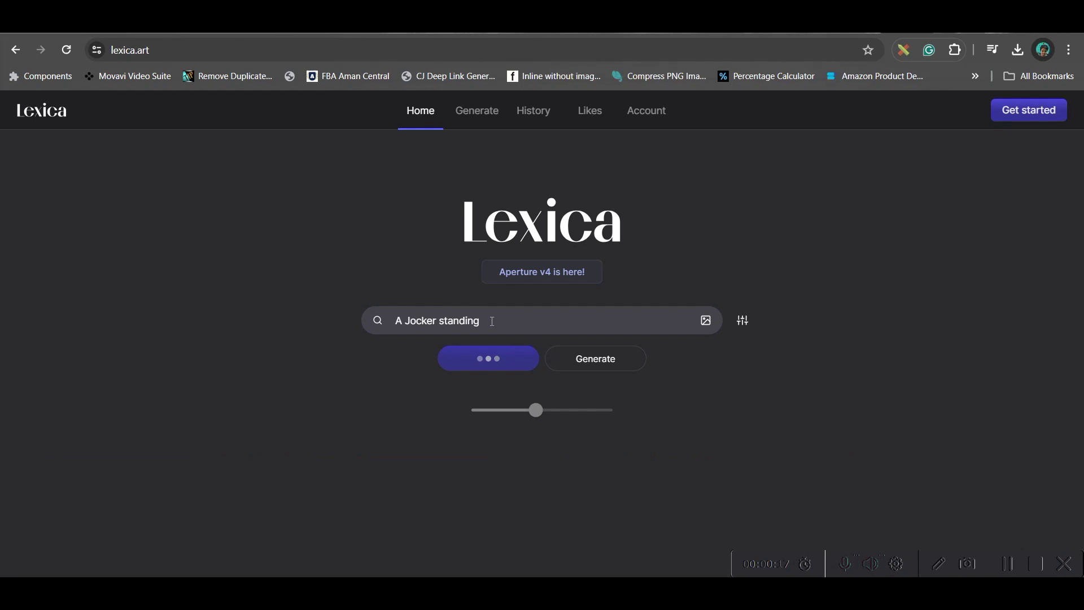
scroll(807, 466, down, 6)
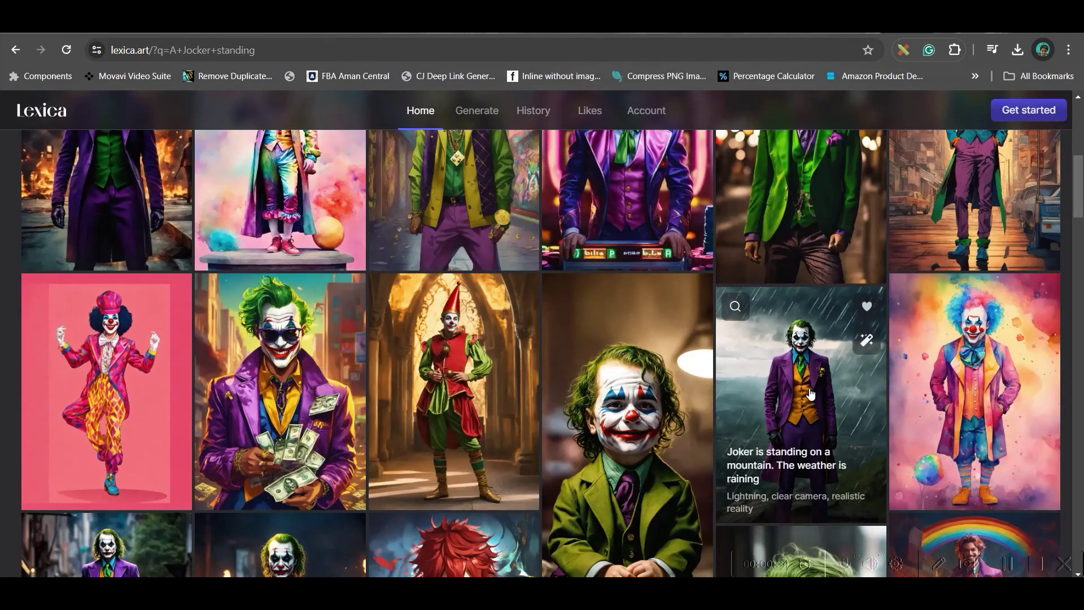
click(811, 390)
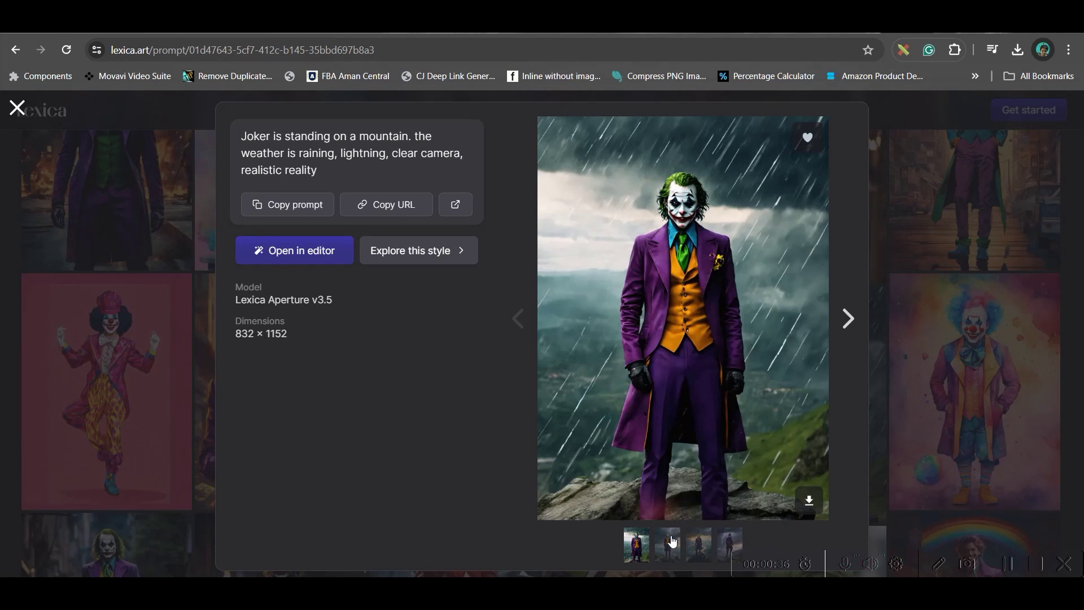
Examine the four variations of the Joker mountain image.
click(671, 542)
click(699, 545)
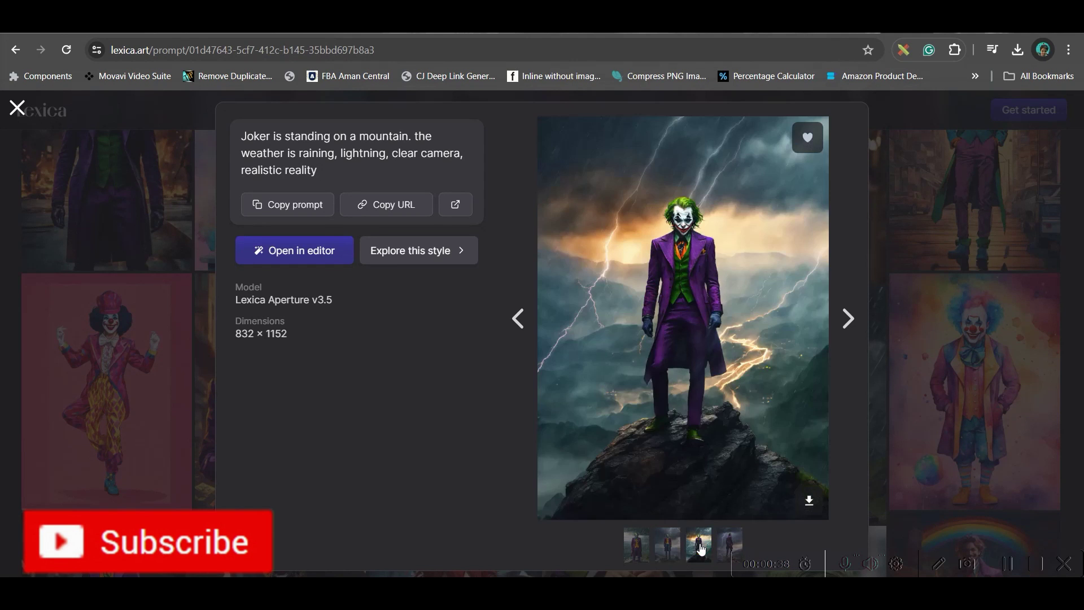
click(728, 545)
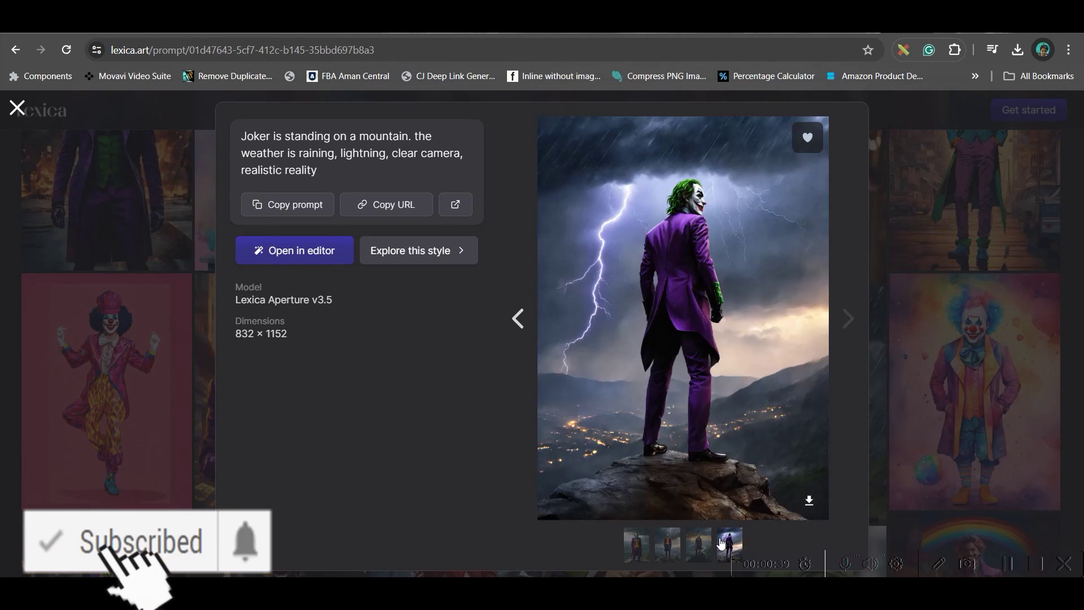
click(631, 551)
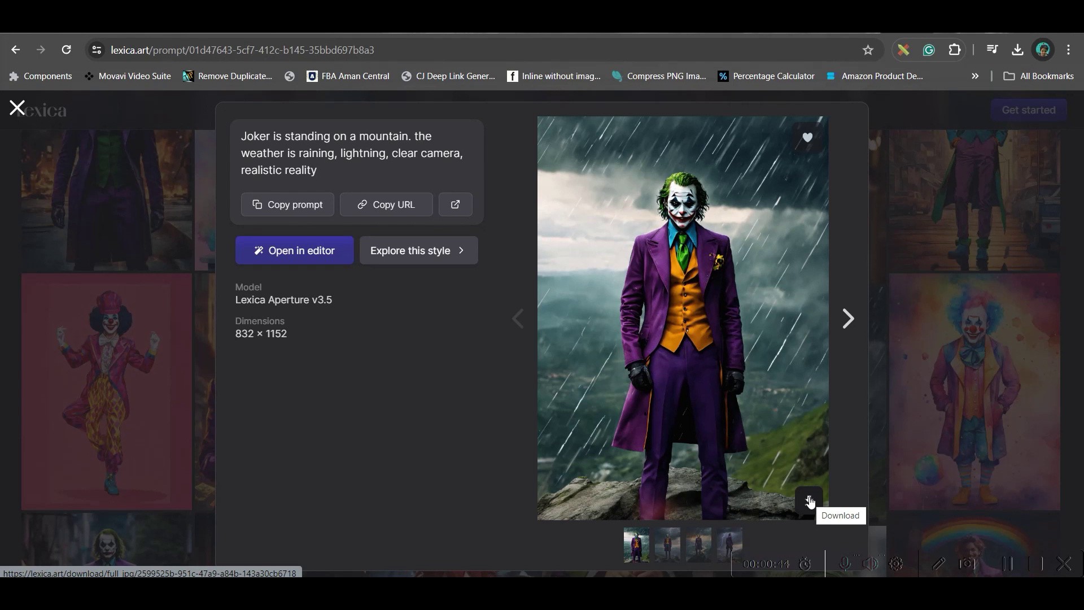
key(Right)
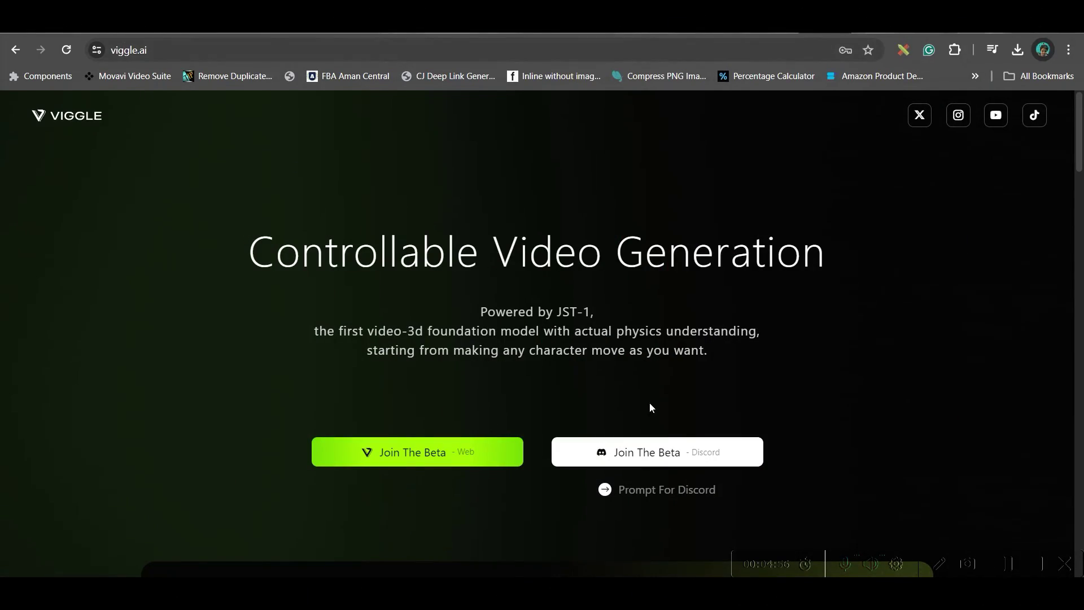
Open the Discord beta invite from the Viggle site, then switch to the Viggle server in Discord.
click(670, 458)
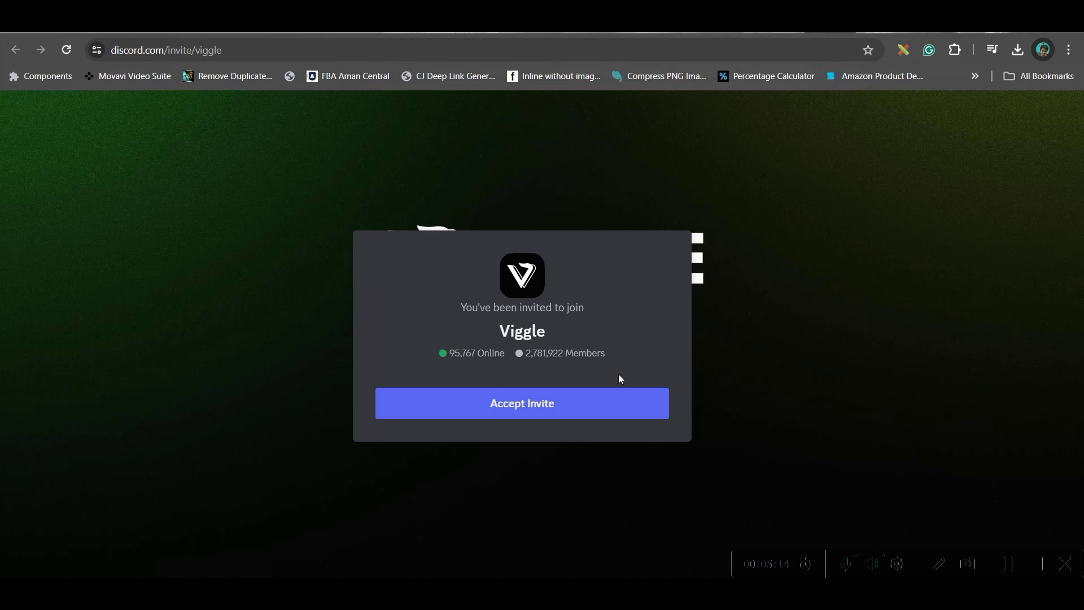
click(869, 34)
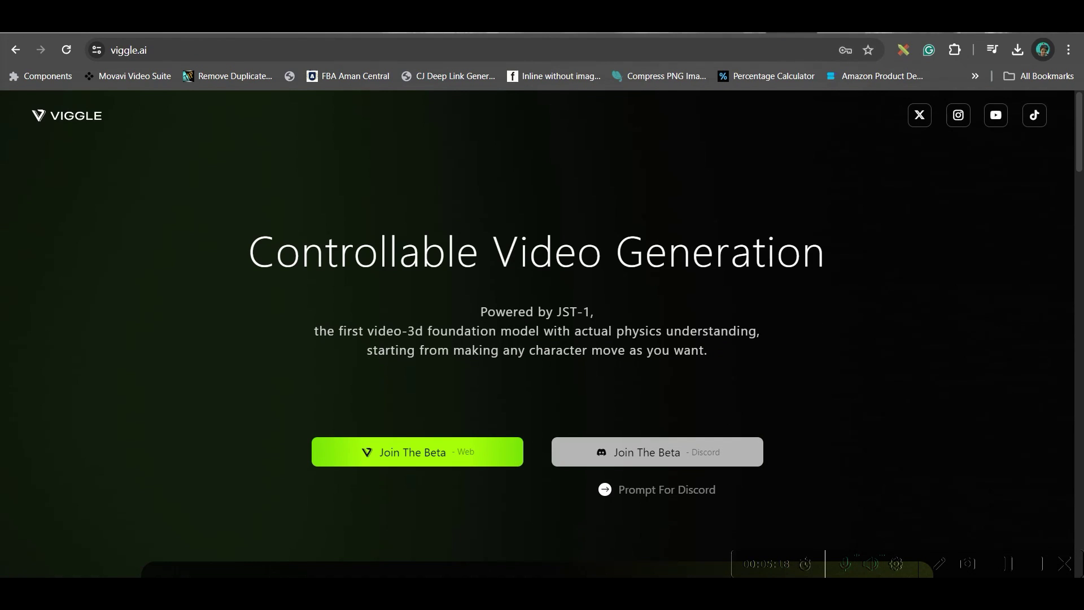
key(ctrl+Tab)
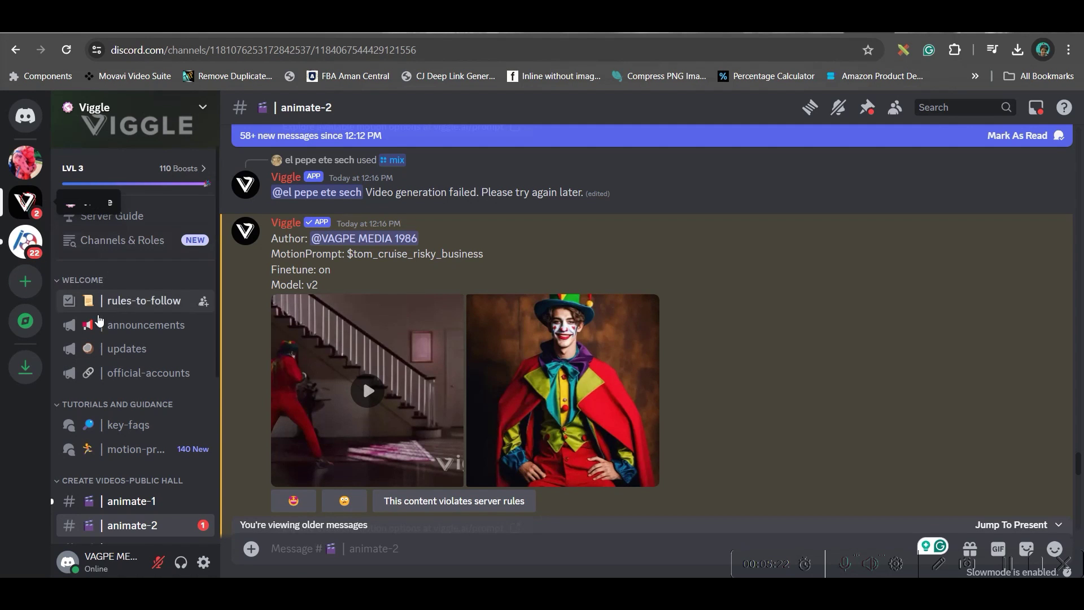
Browse the public video creation channels and open animate-2.
scroll(100, 321, down, 5)
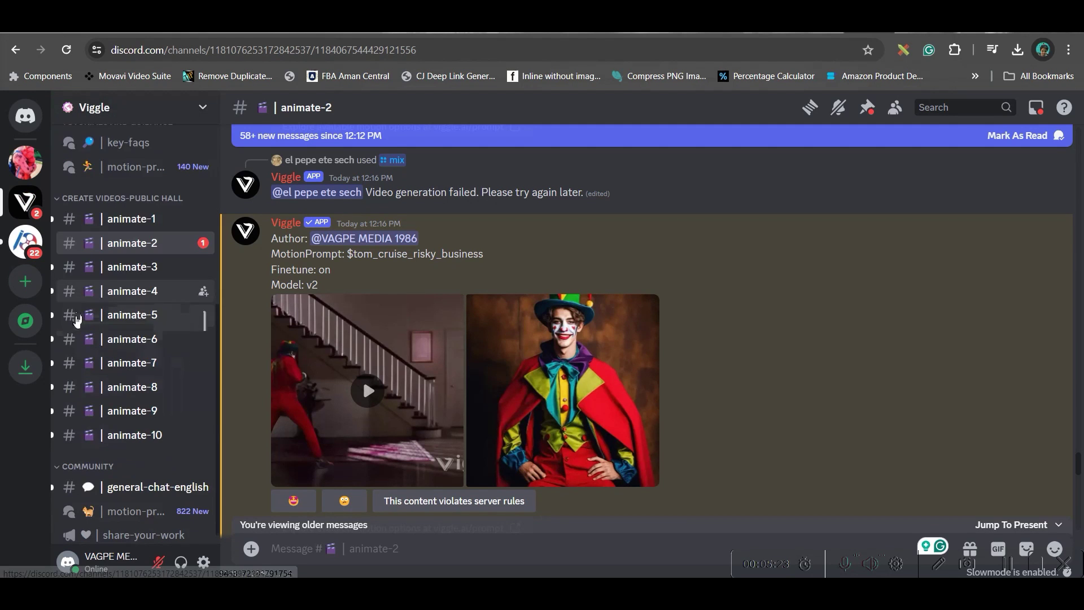
click(132, 246)
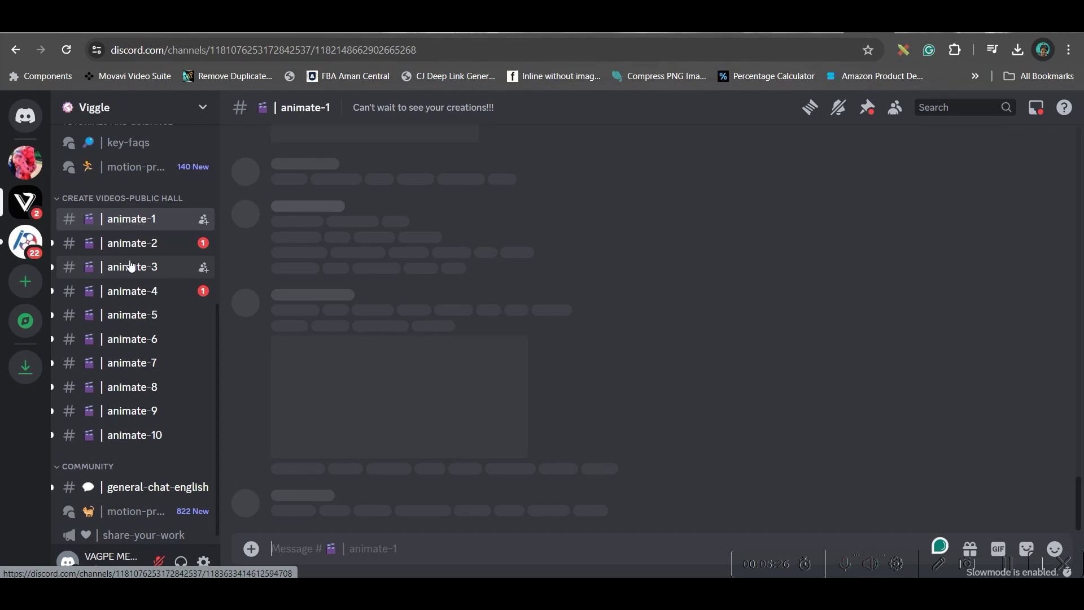
click(137, 243)
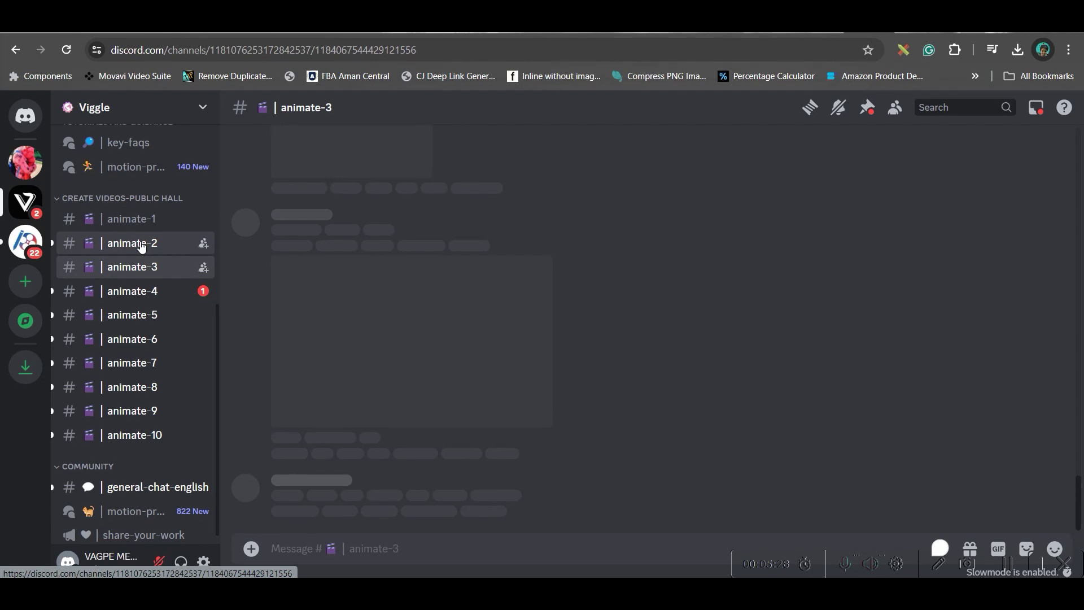
Start an /animate command in animate-2 and attach the character image "Joker is standing on a mountain. The weather is ra.jpg".
click(386, 548)
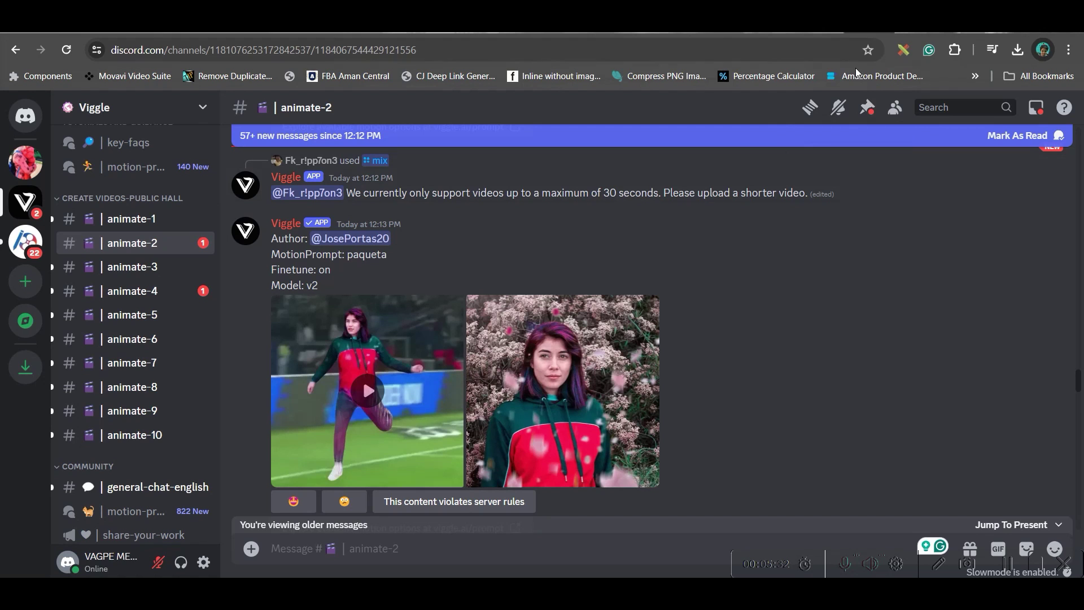
text(/)
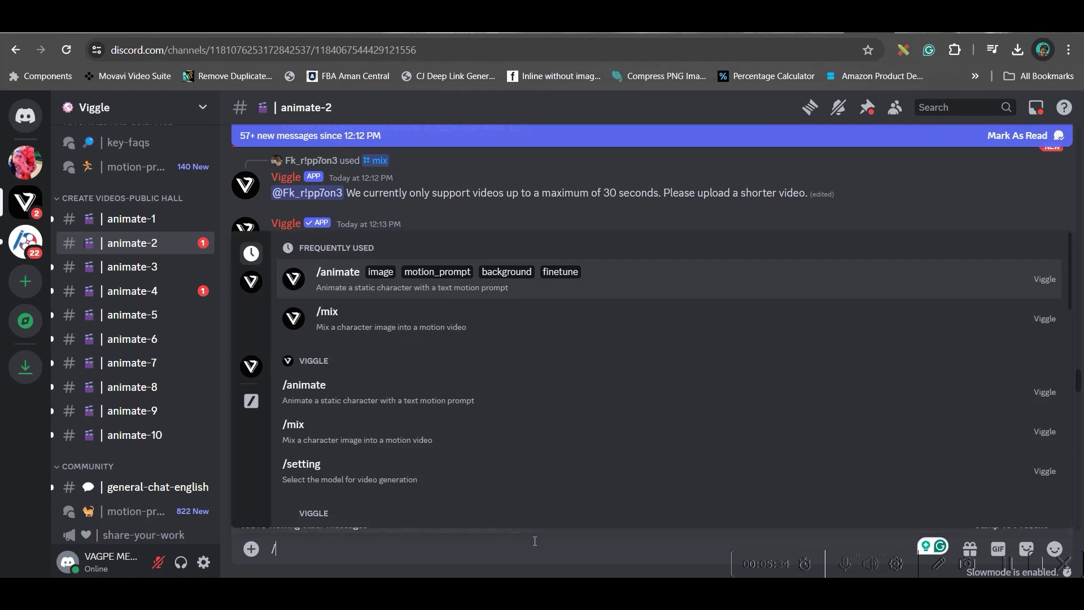
text(ani)
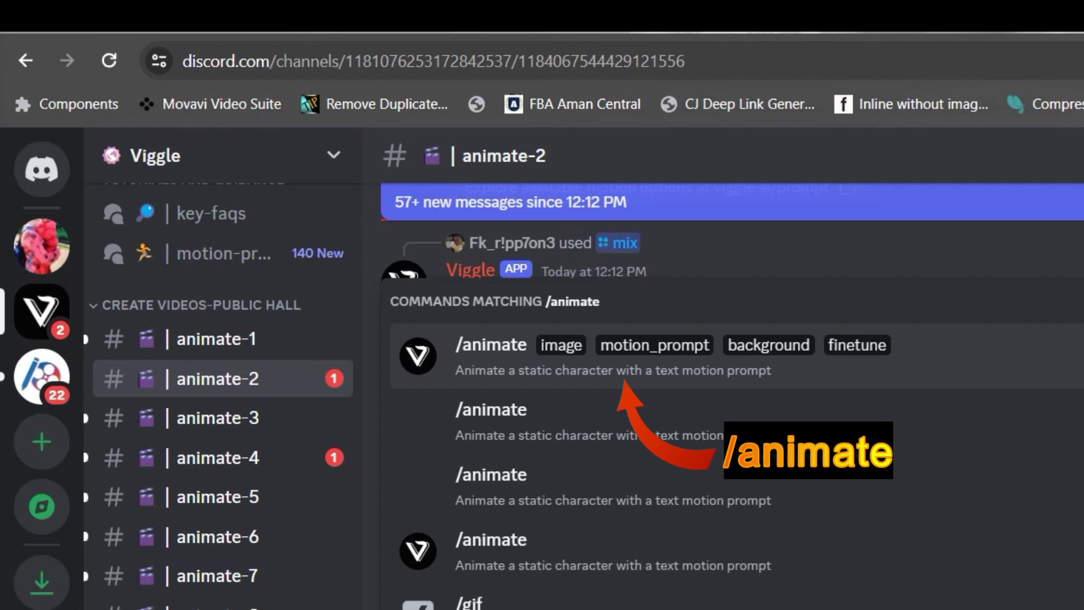
key(Return)
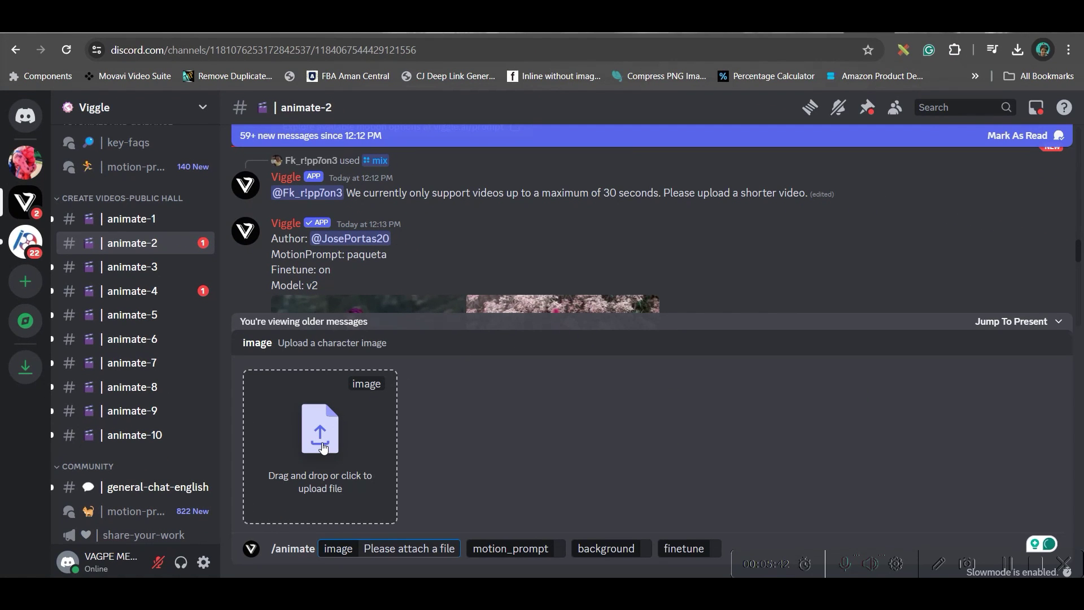
click(321, 443)
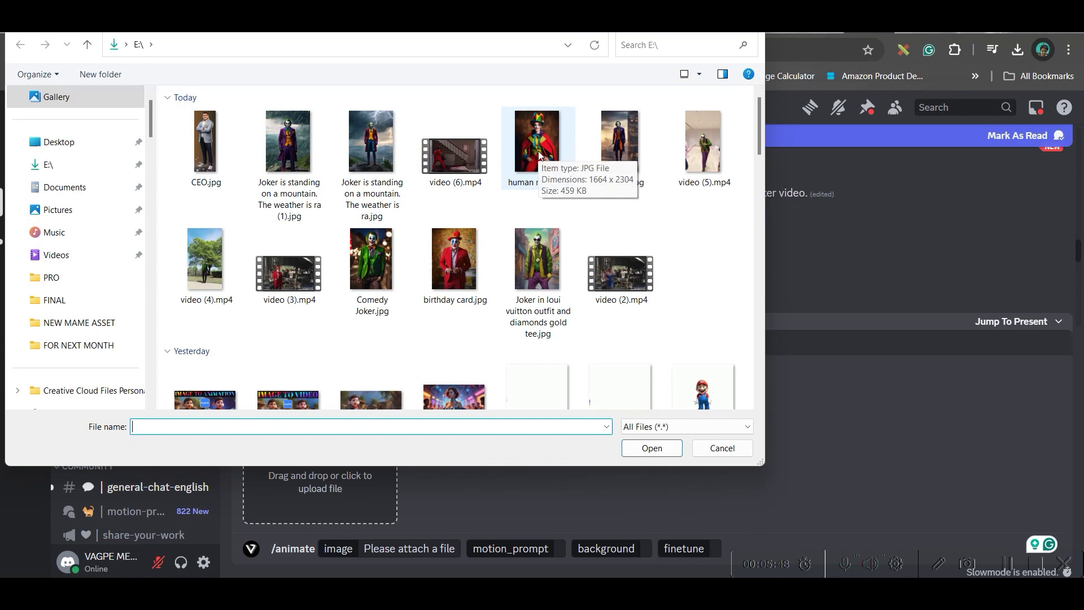
click(368, 149)
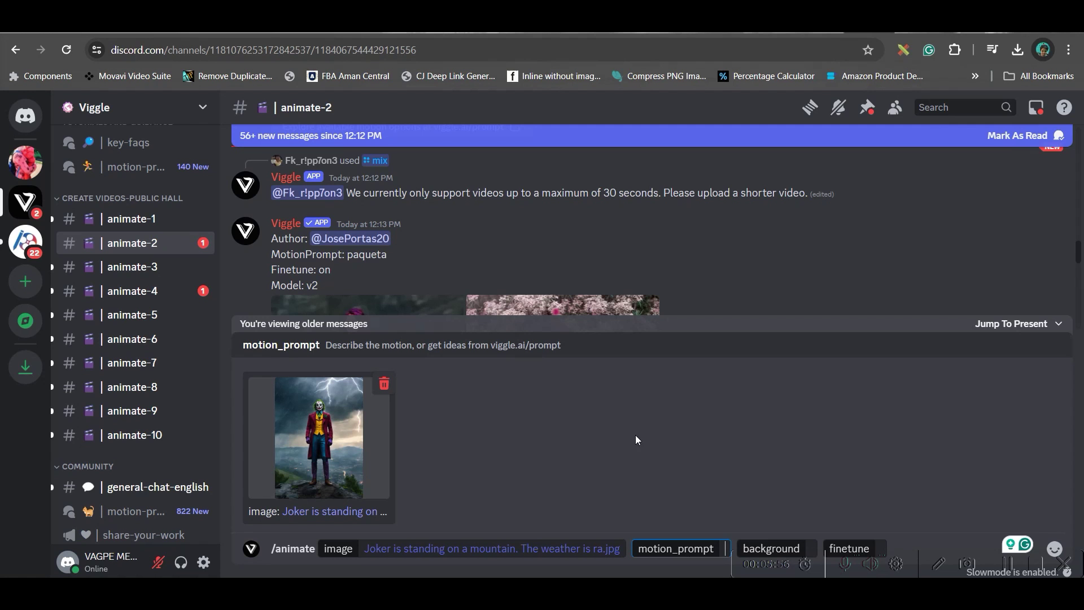
Switch to the viggle.ai prompt library, browse the motion templates and preview $tell_ur_gf_dance.
click(798, 33)
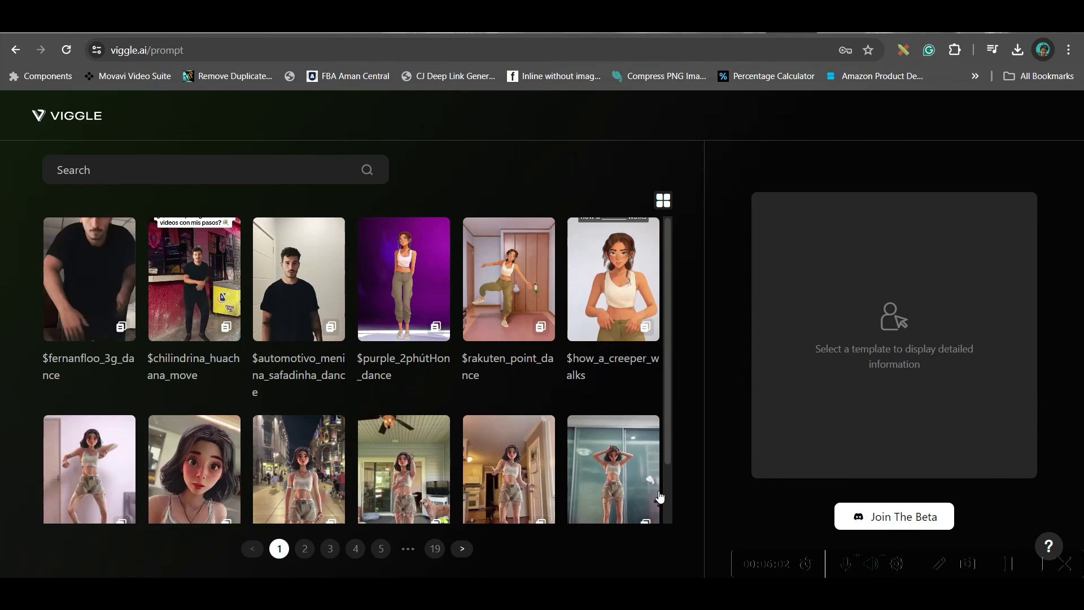
scroll(582, 469, down, 1)
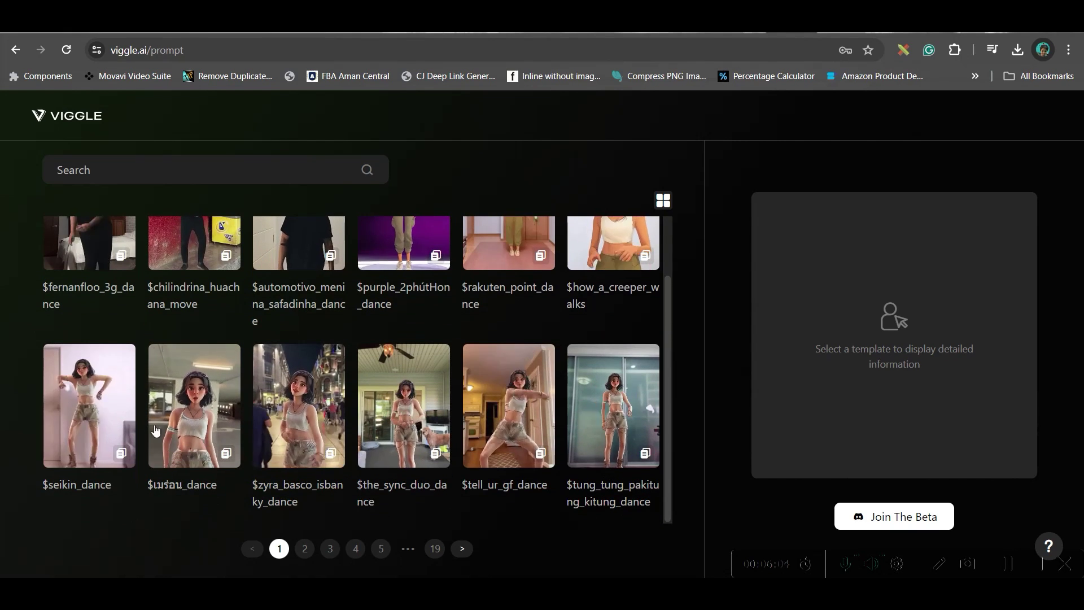
click(539, 421)
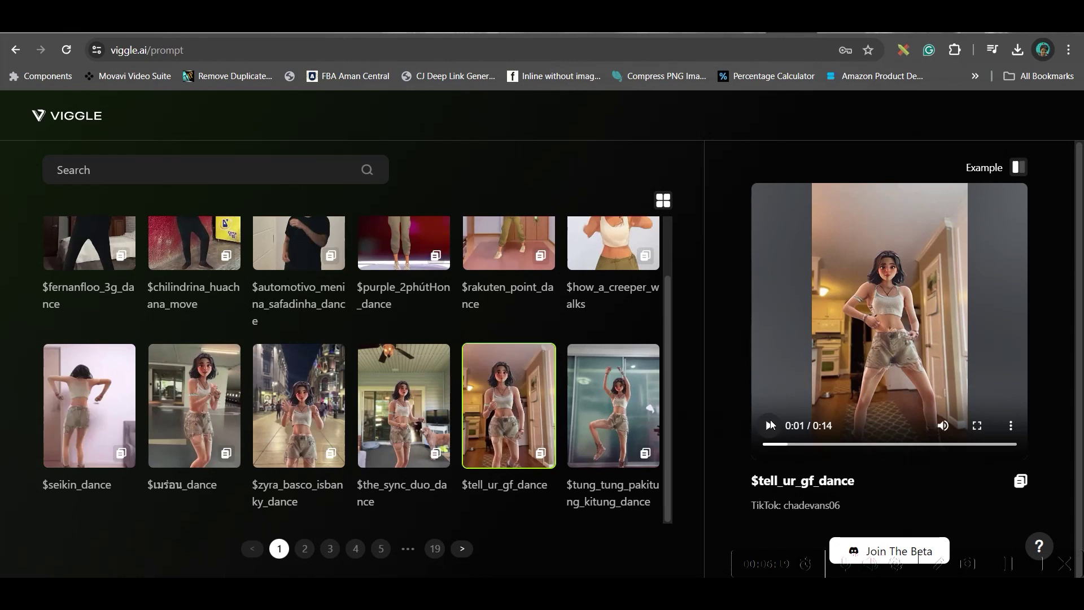
Search the motion templates for "lil", select $lil_yachty_stage_entrance and copy its prompt.
click(166, 174)
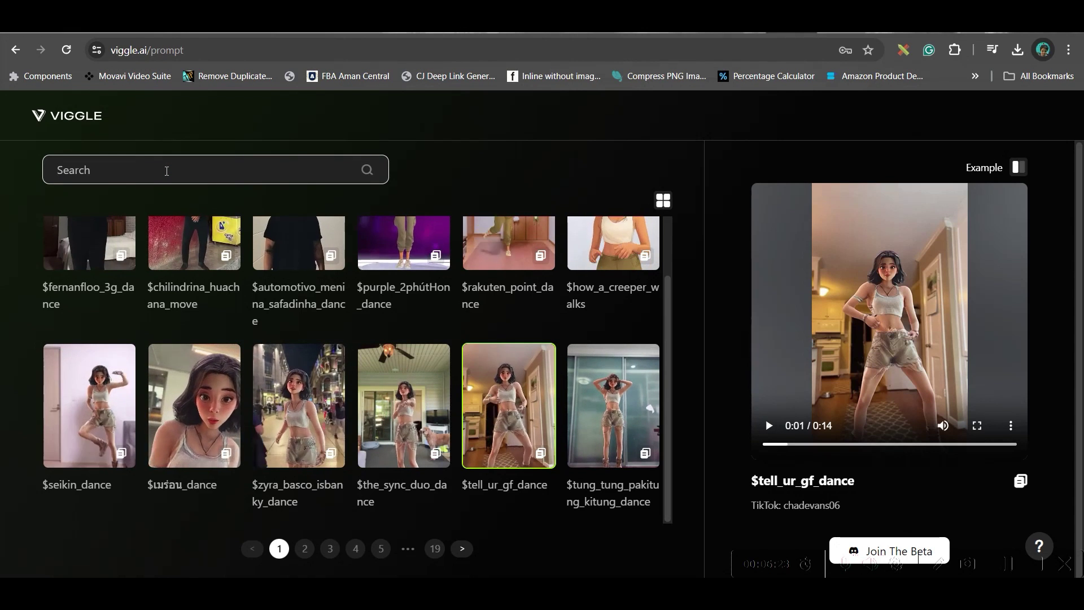
text(lil)
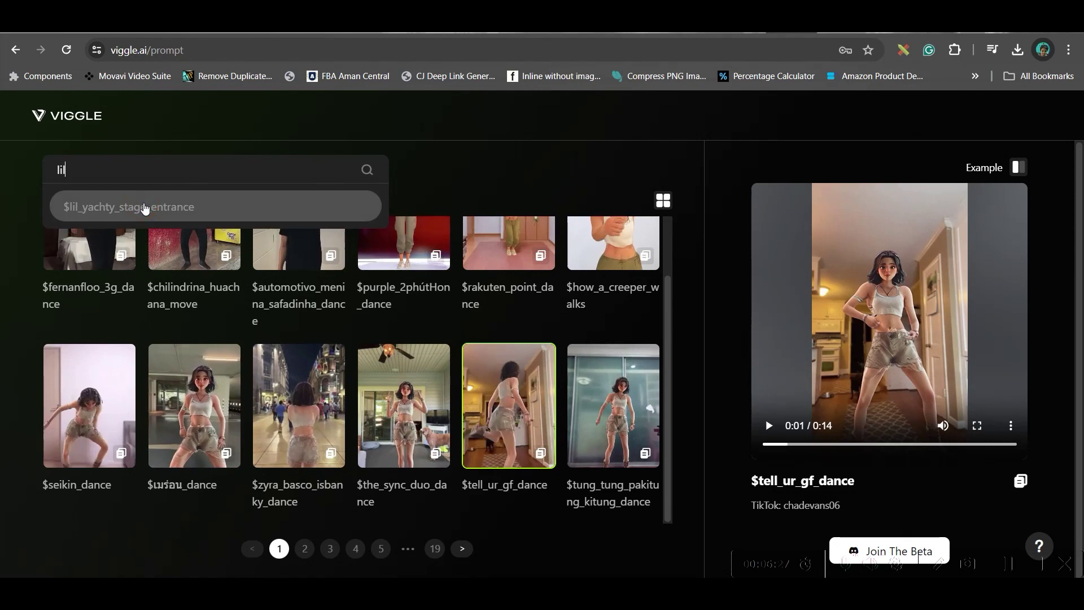
click(147, 208)
click(112, 254)
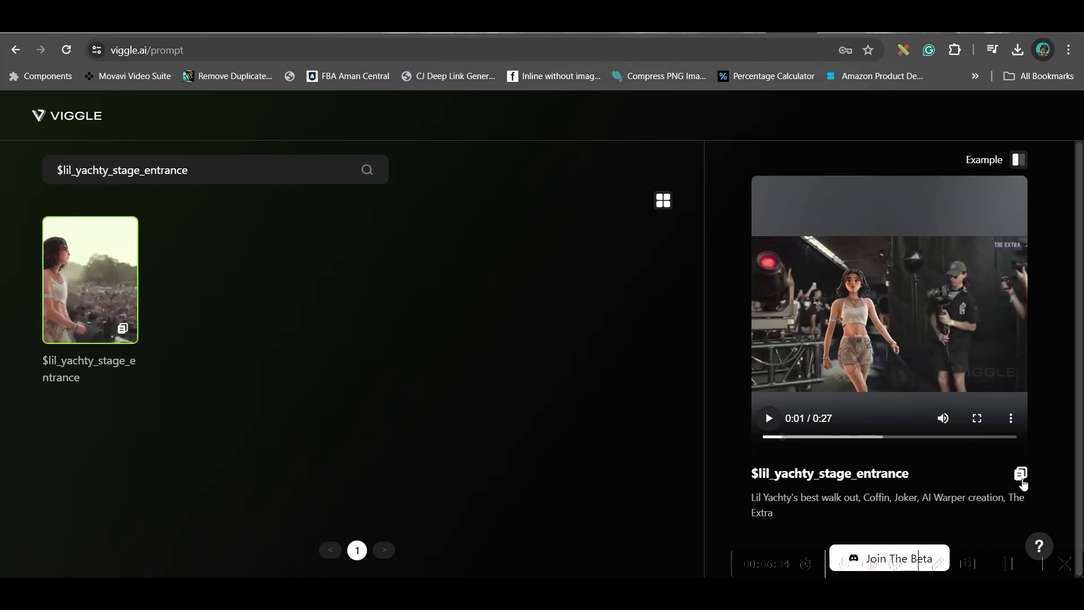
click(1022, 475)
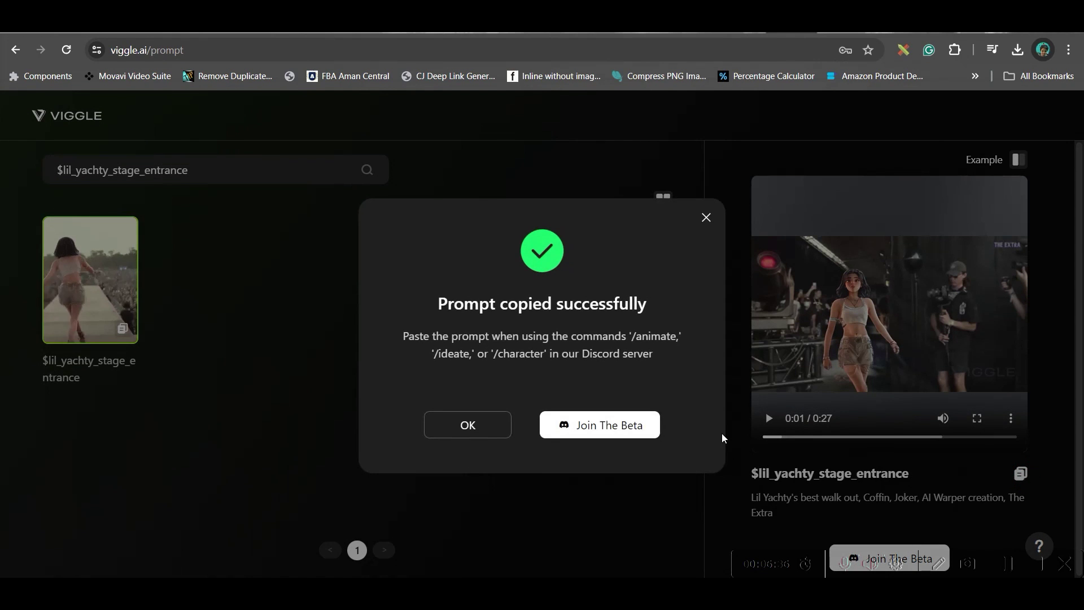
click(491, 423)
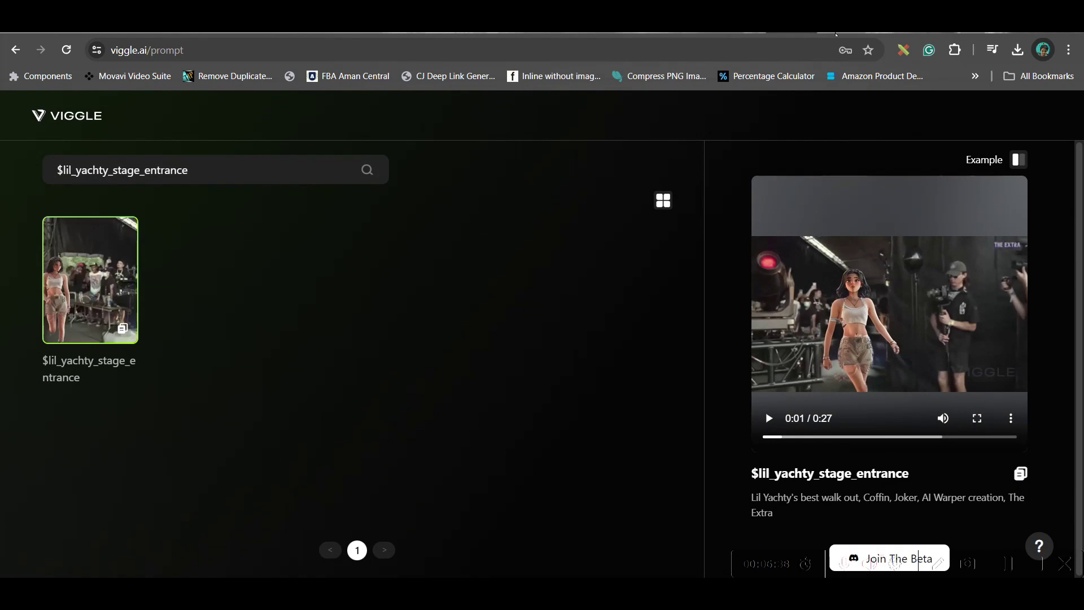
Back in Discord, set motion_prompt to $lil_yachty_stage_entrance, background to From template and finetune to On, and send the /animate command.
click(817, 33)
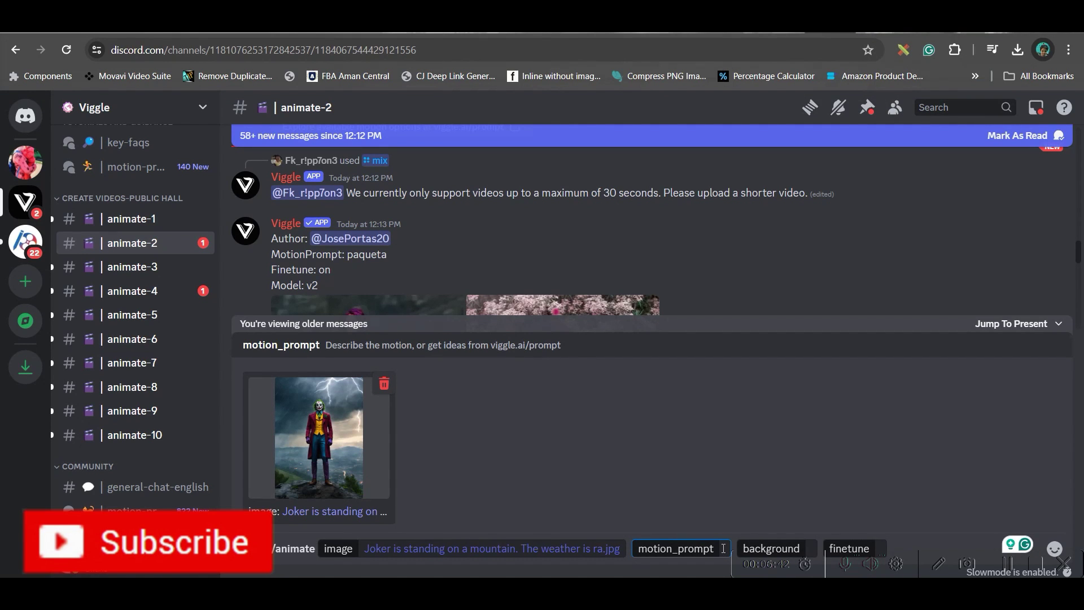
key(ctrl+v)
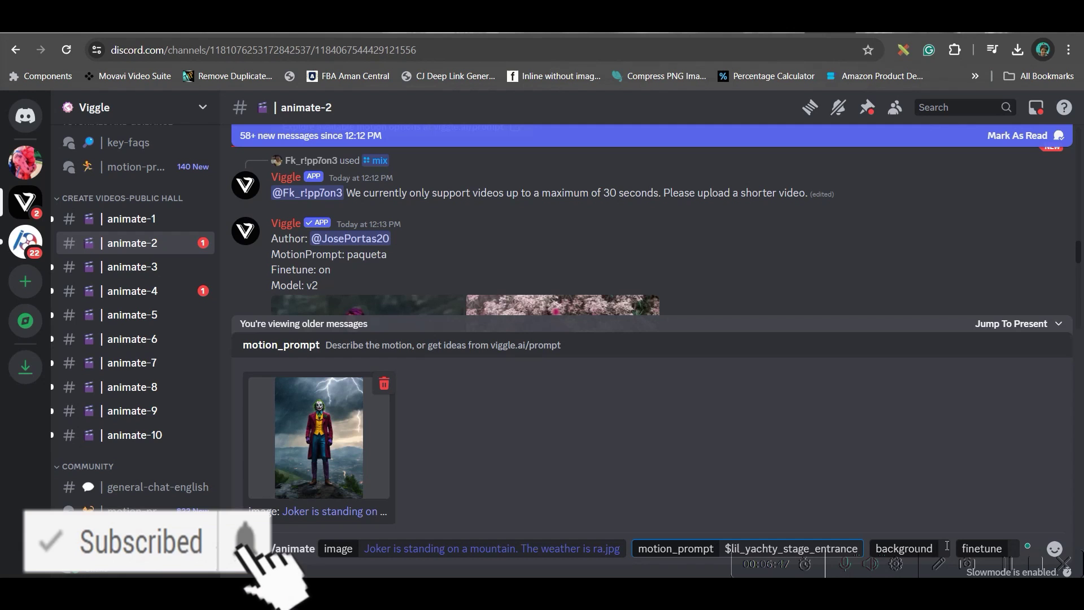
click(946, 545)
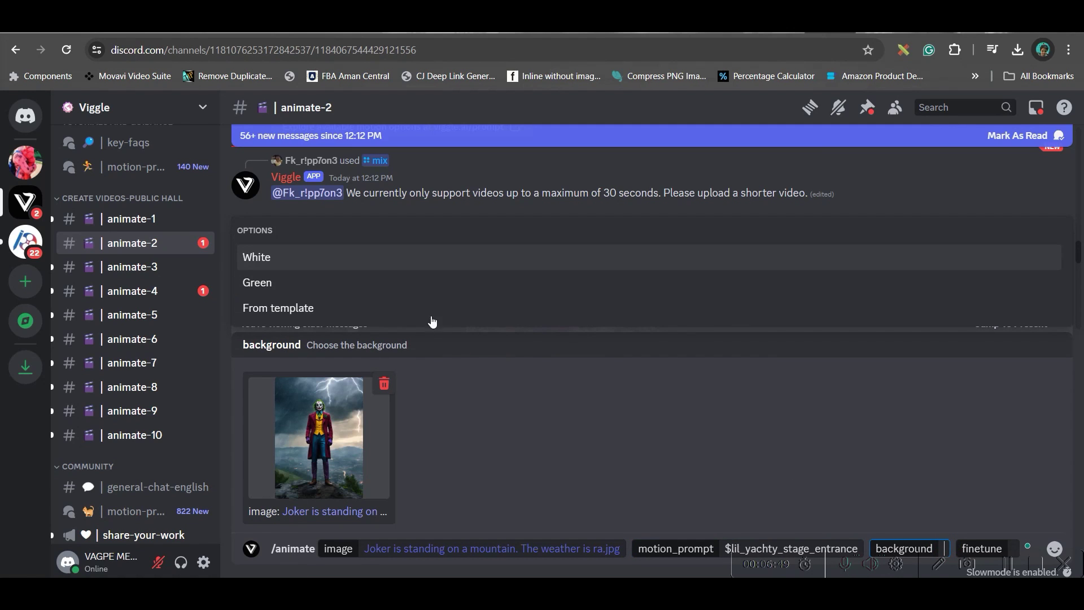
click(277, 309)
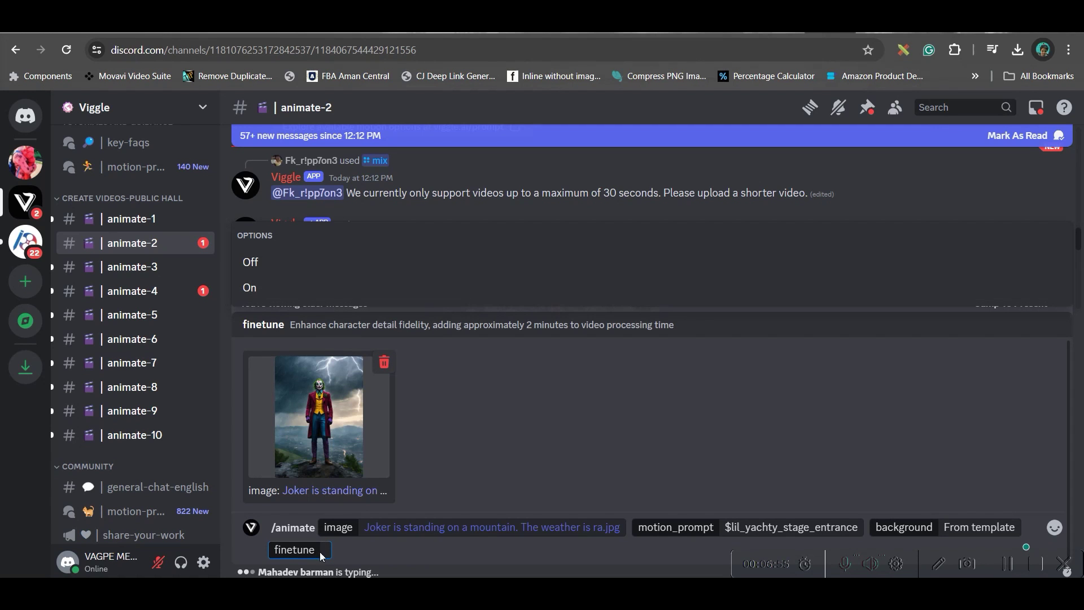
click(245, 290)
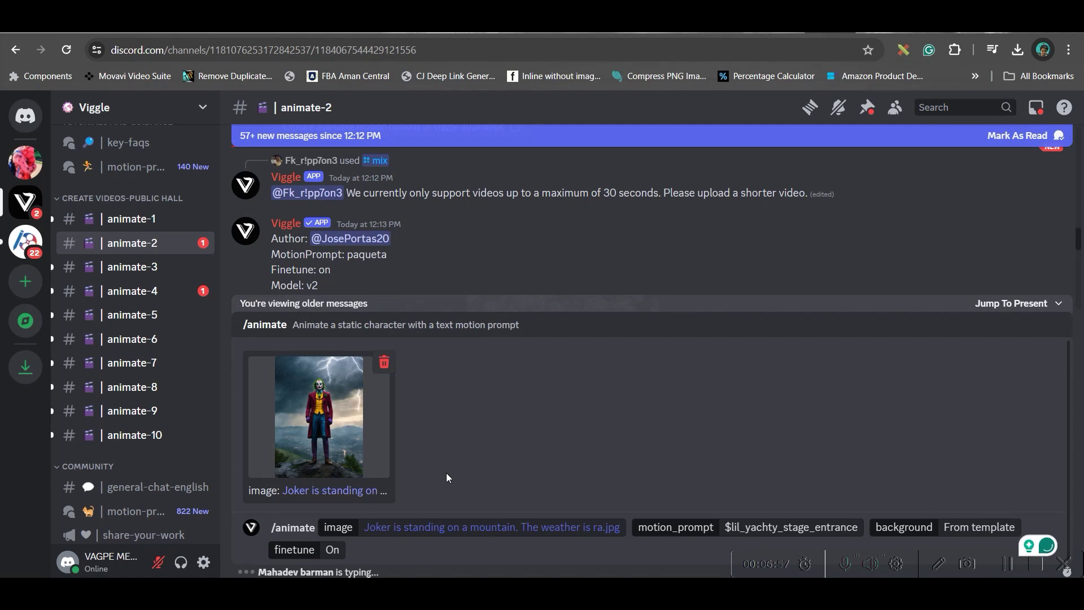
key(Return)
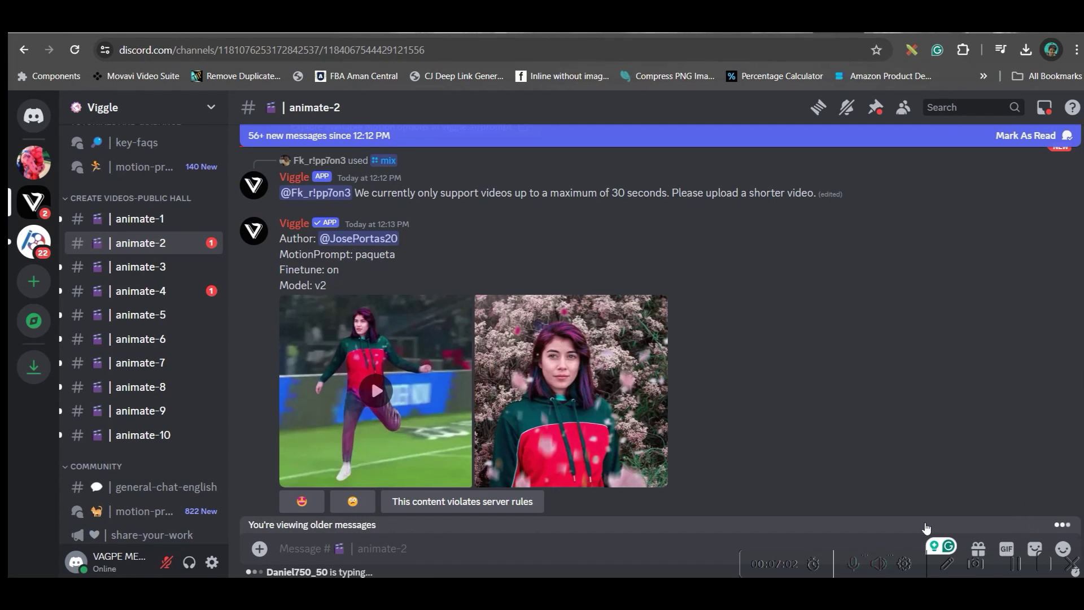
Go to the newest messages in animate-2 and locate the generated Joker video.
click(926, 526)
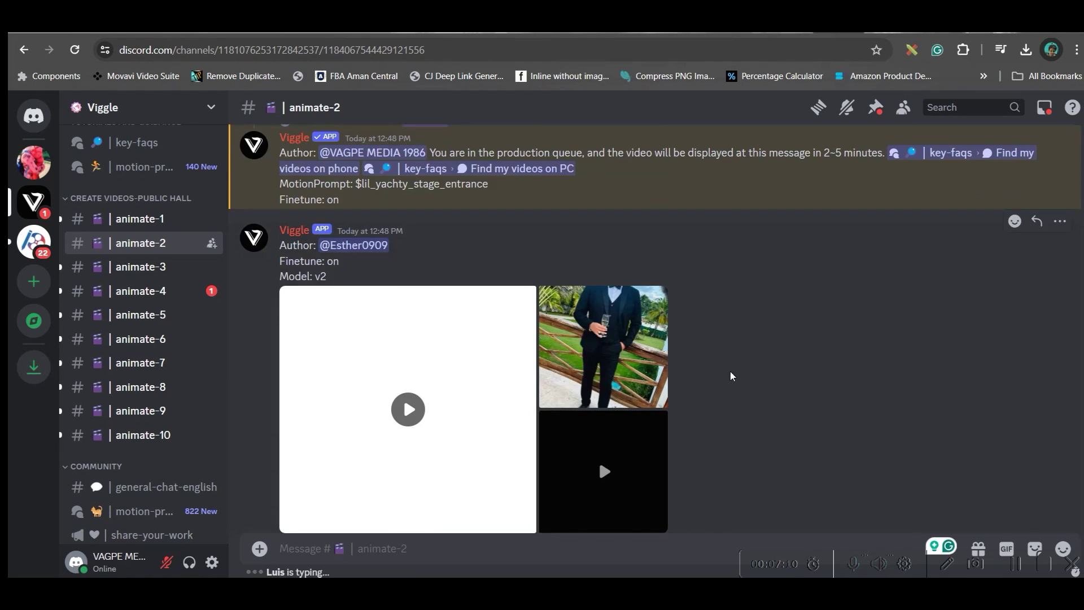
scroll(741, 327, up, 5)
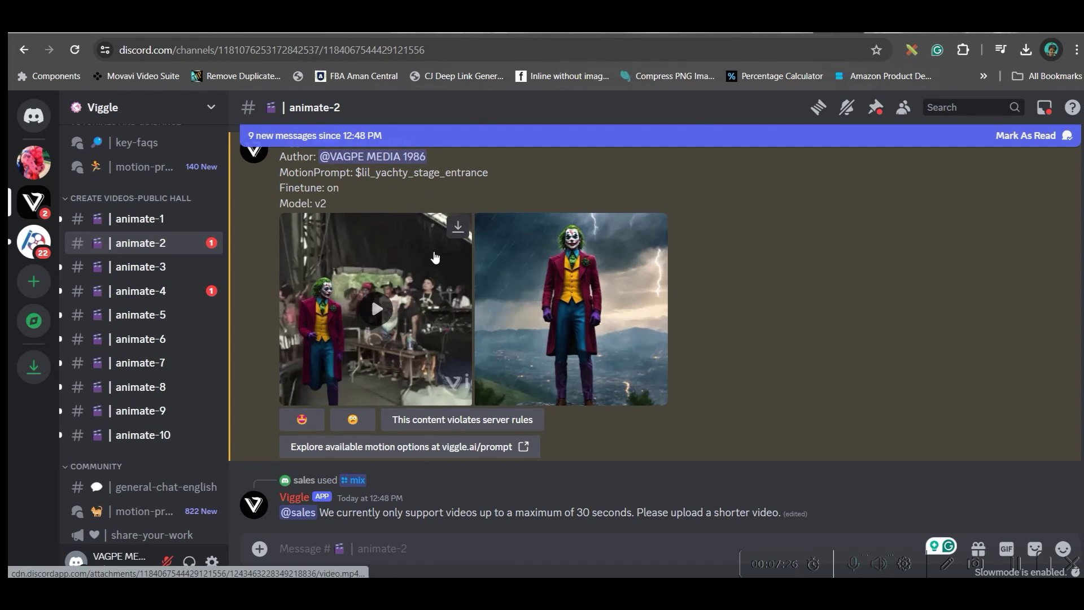
Play the generated Joker stage-entrance video, close the preview and download the video file.
click(427, 319)
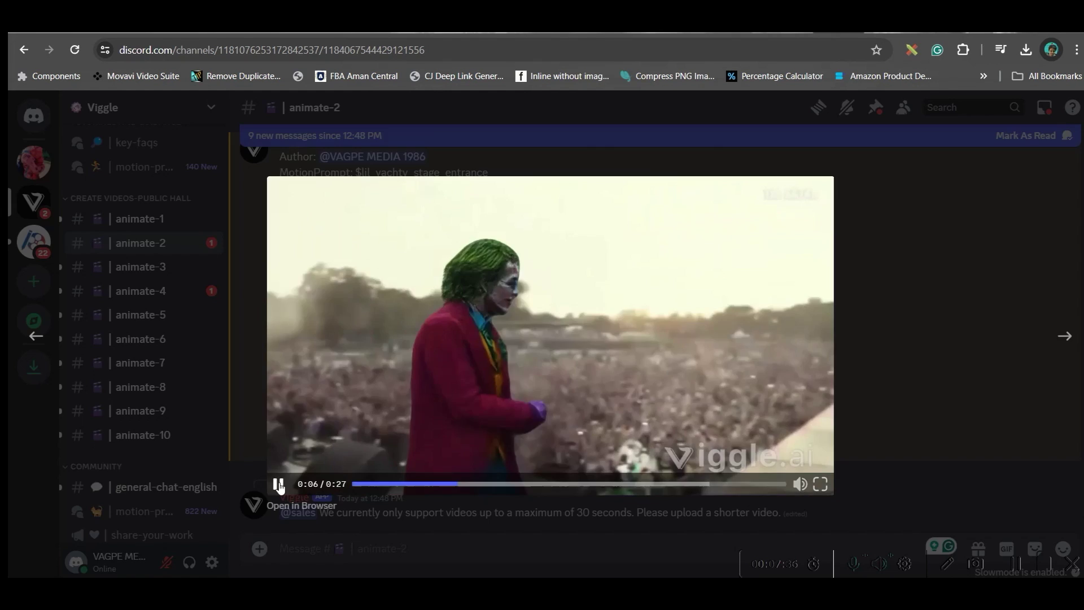
key(Escape)
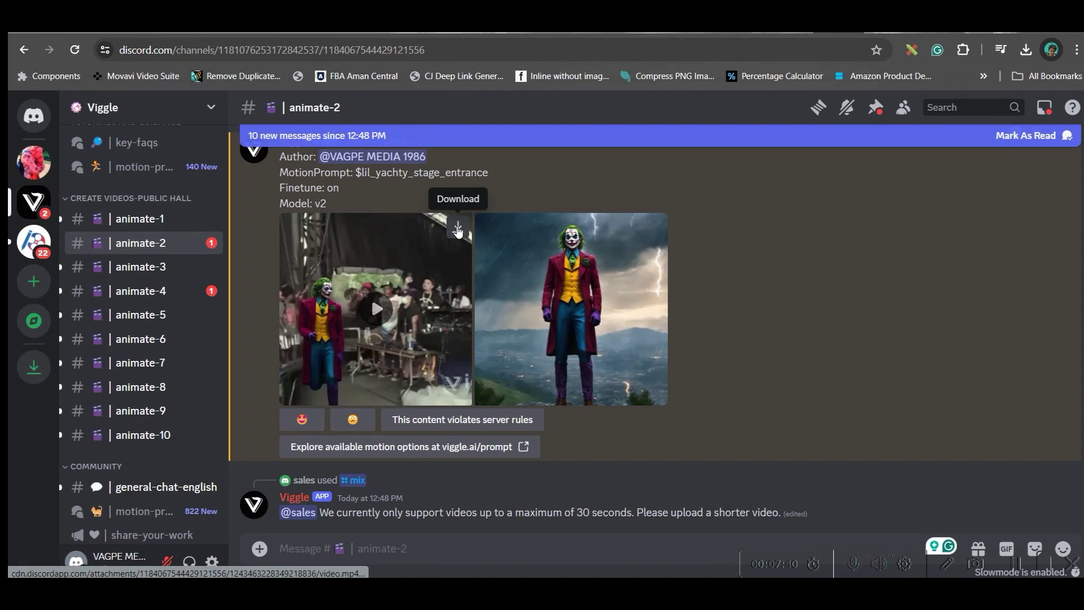
click(457, 229)
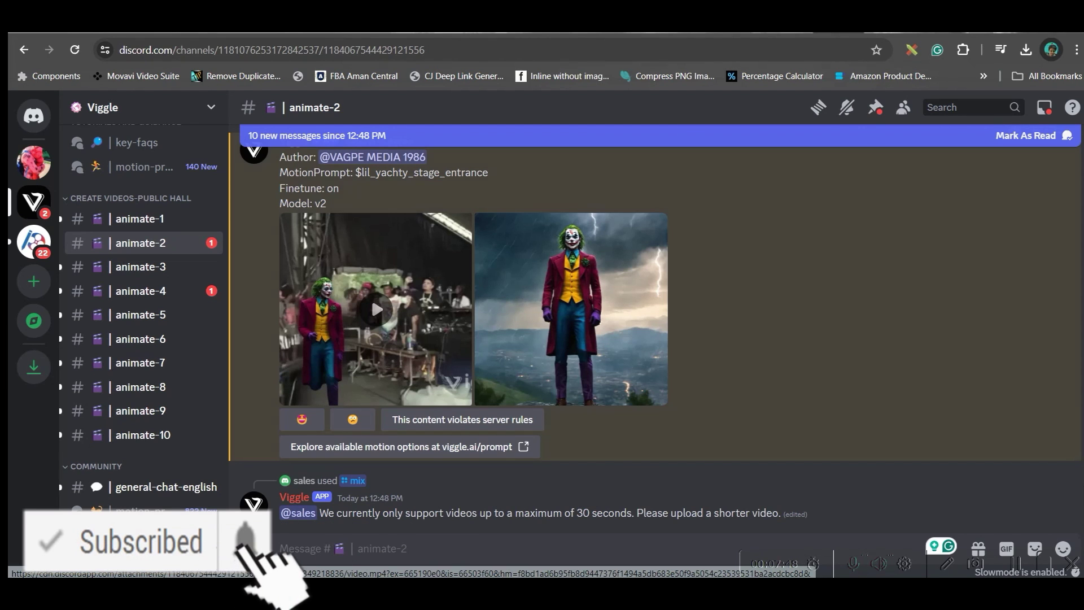
Switch to the viggle.ai site, reopen the Discord prompt library from its home page and browse to page 2 of the motion templates.
key(ctrl+Tab)
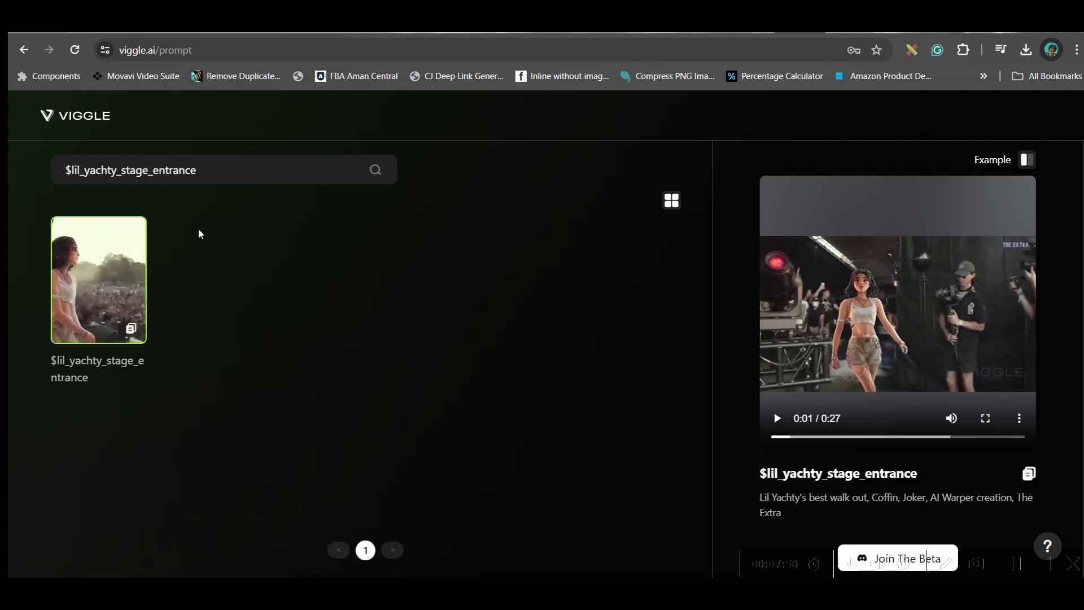
click(84, 116)
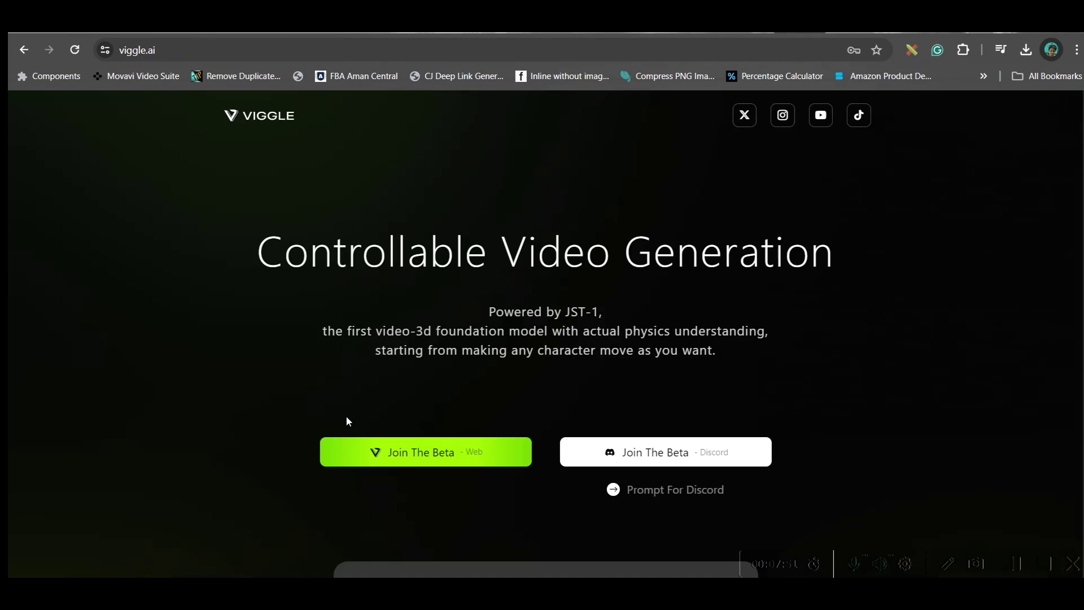
click(647, 489)
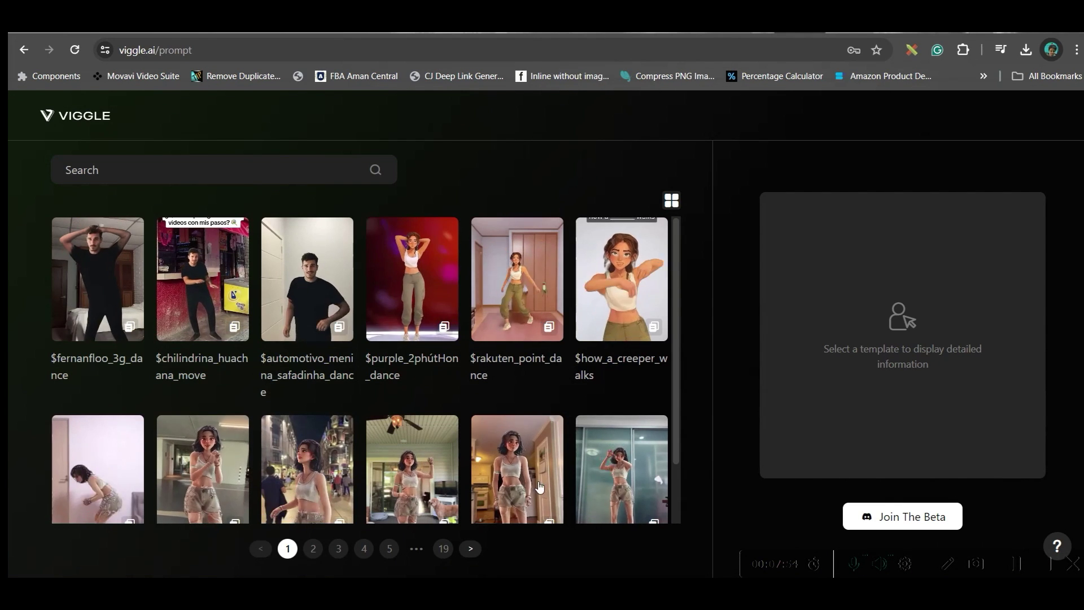
scroll(540, 356, down, 2)
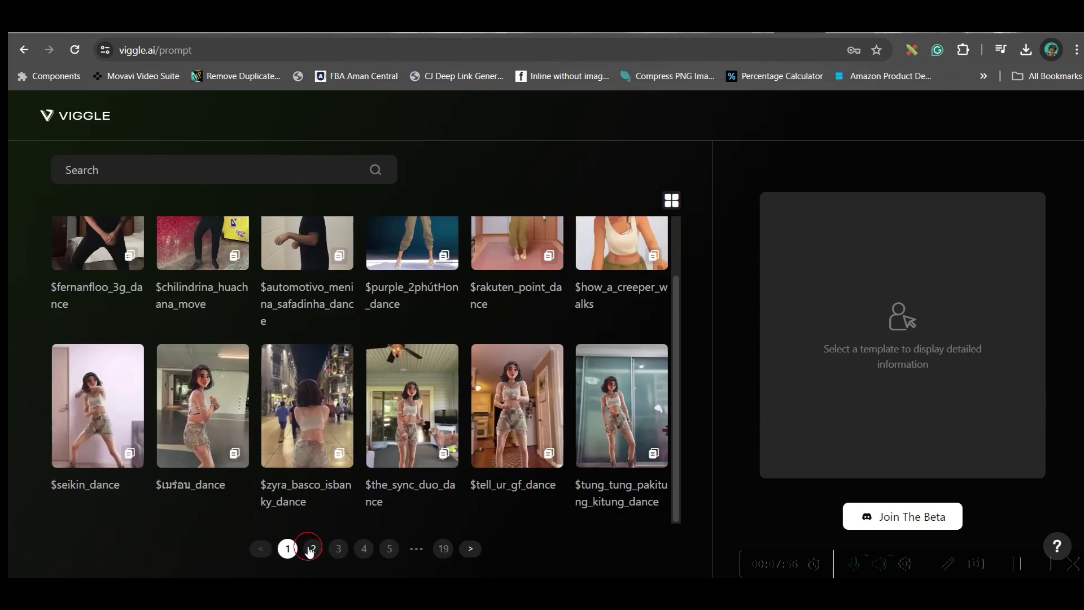
click(313, 548)
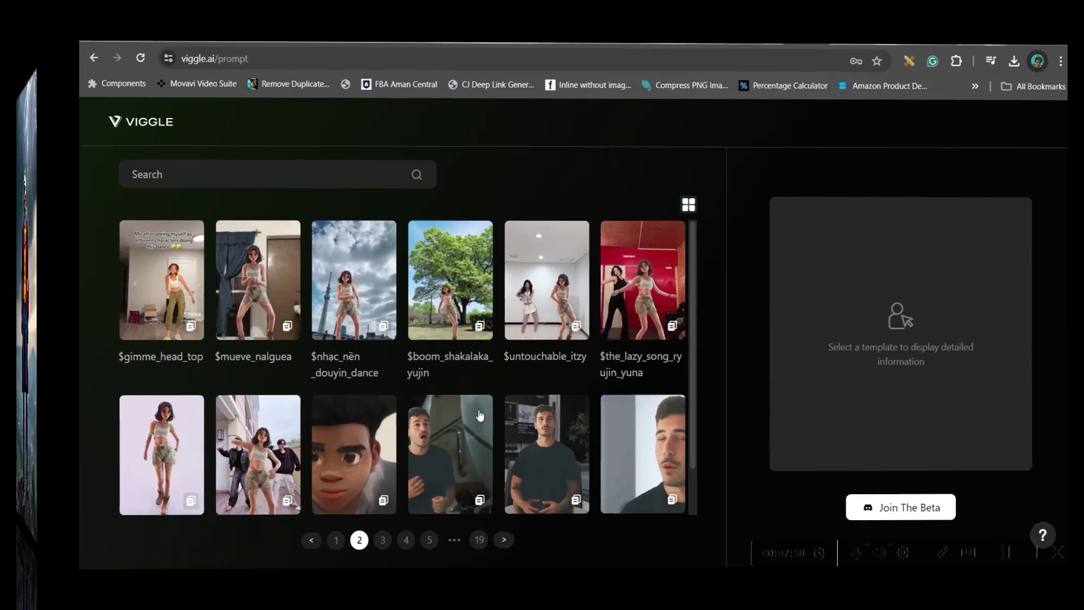